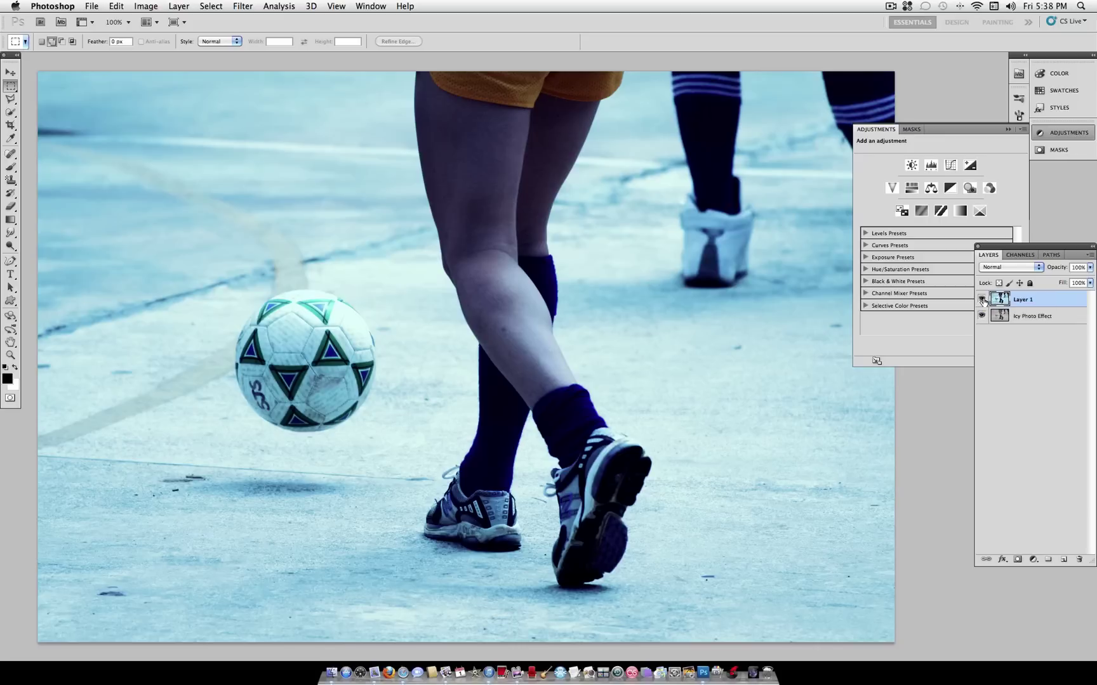
Compare the photo with and without Layer 1, then delete Layer 1
click(981, 300)
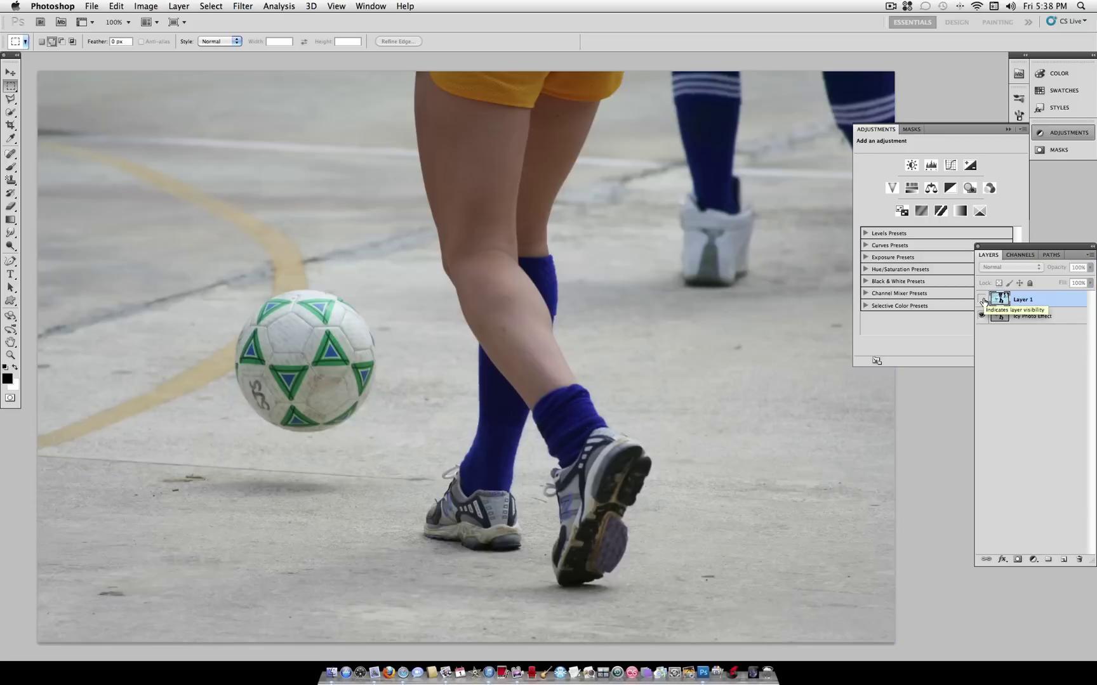
click(981, 300)
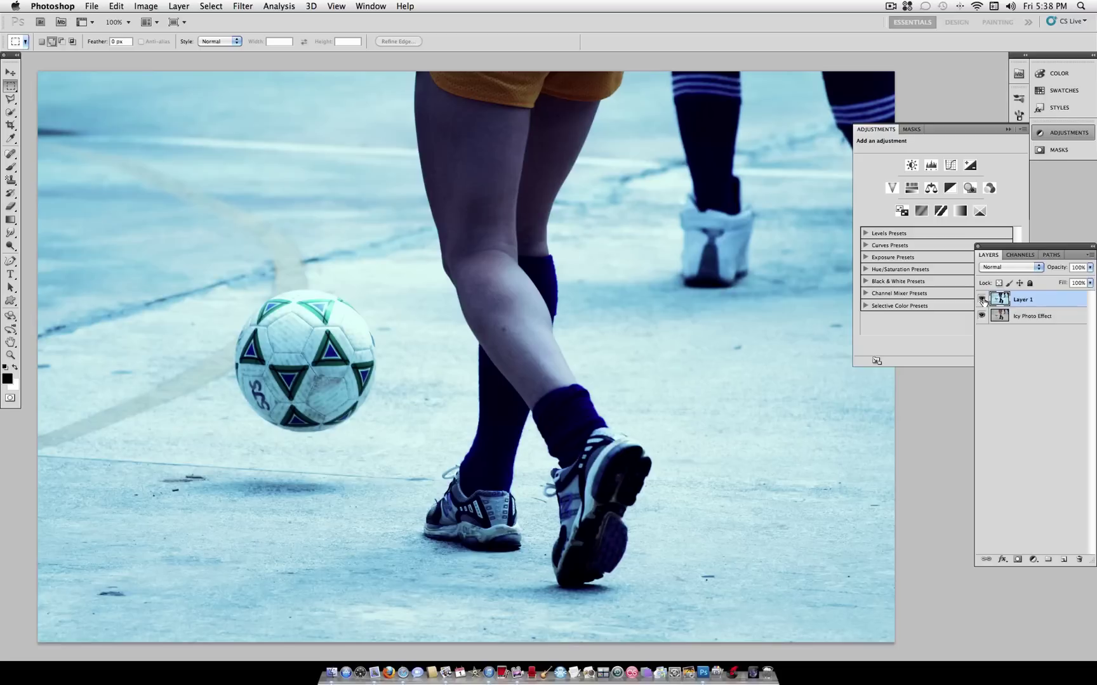
drag(1057, 306, 1083, 557)
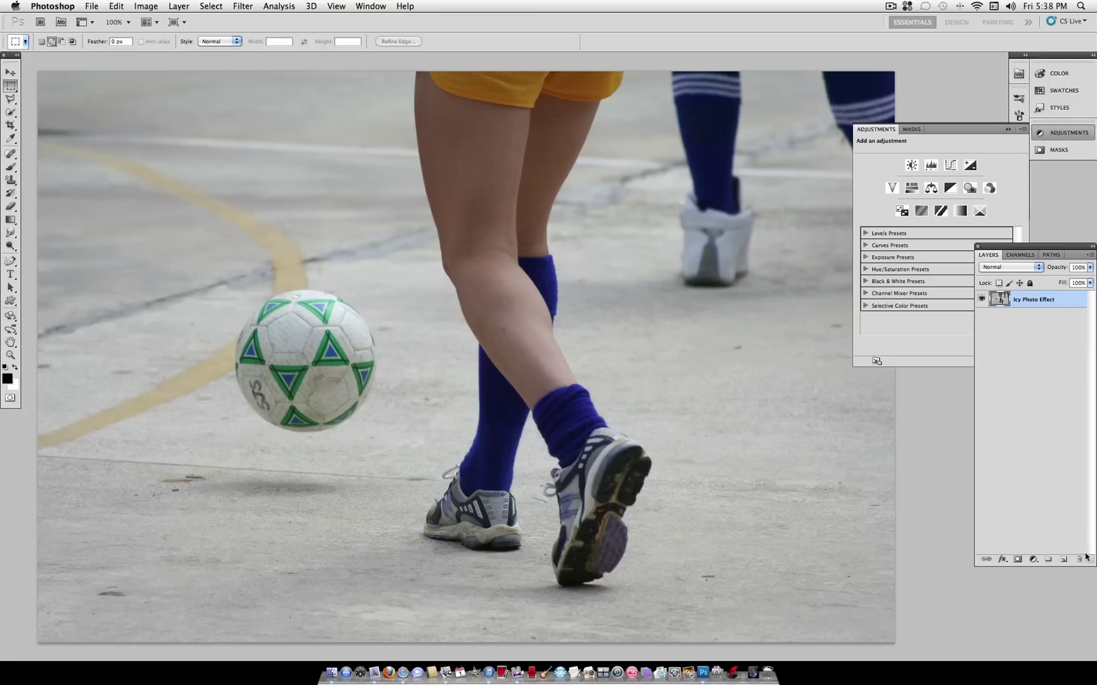
Add a Color Balance 1 adjustment layer above the Icy Photo Effect photo
click(184, 5)
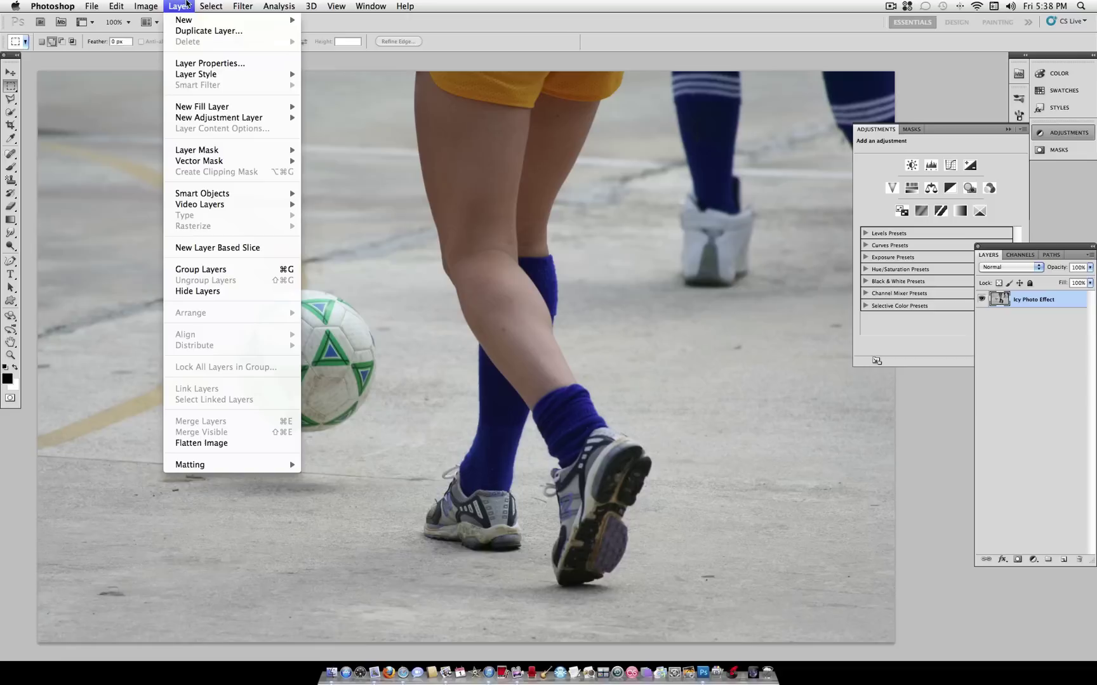
mouse_move(293, 120)
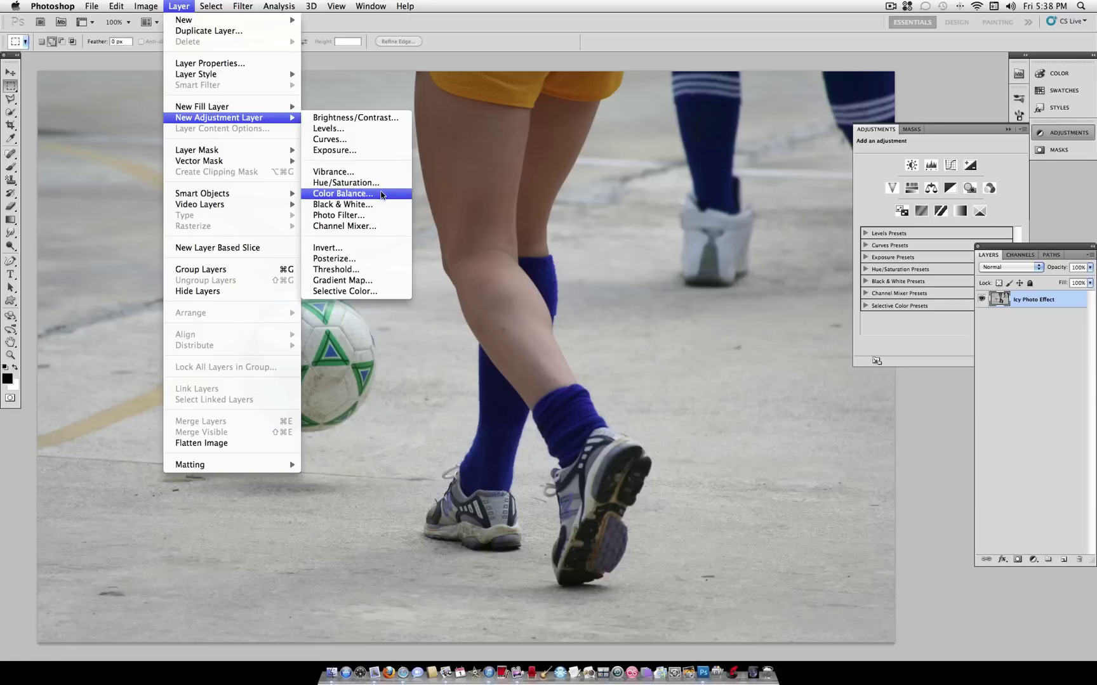
click(381, 194)
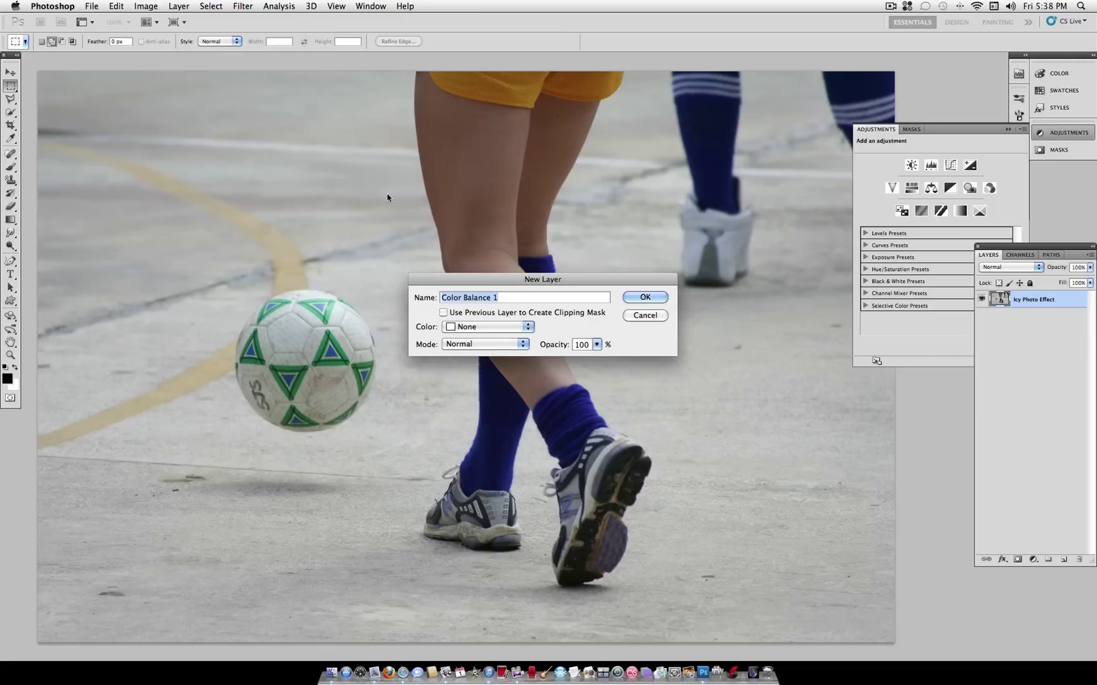
click(641, 296)
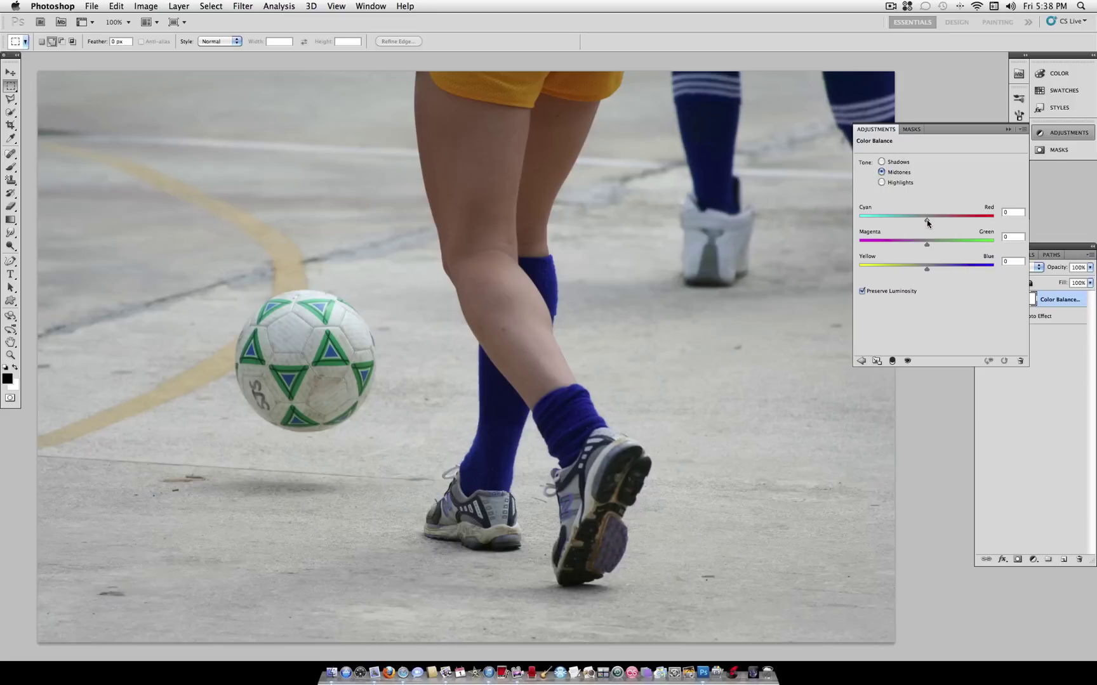
Set Color Balance shadows to Blue +33 and midtones to Cyan -29, Blue +29
click(881, 162)
drag(927, 269, 948, 272)
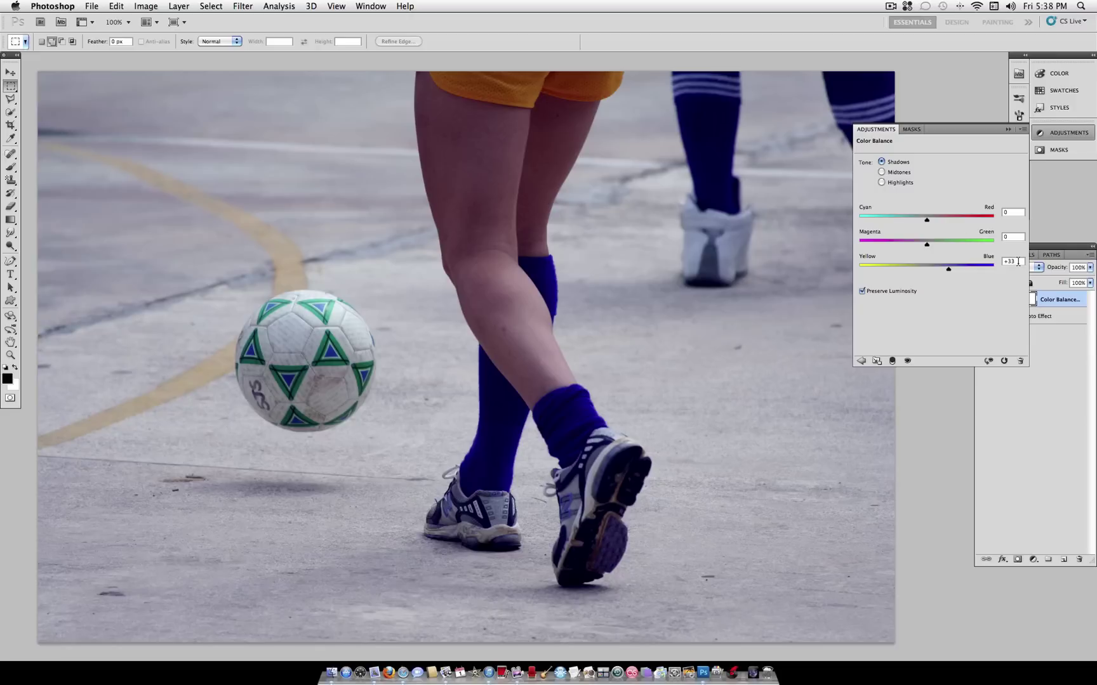
click(883, 173)
drag(927, 223, 912, 220)
drag(927, 271, 945, 271)
Shift the highlights to Red +20 and Yellow -19
click(882, 183)
drag(927, 219, 939, 224)
drag(928, 269, 900, 273)
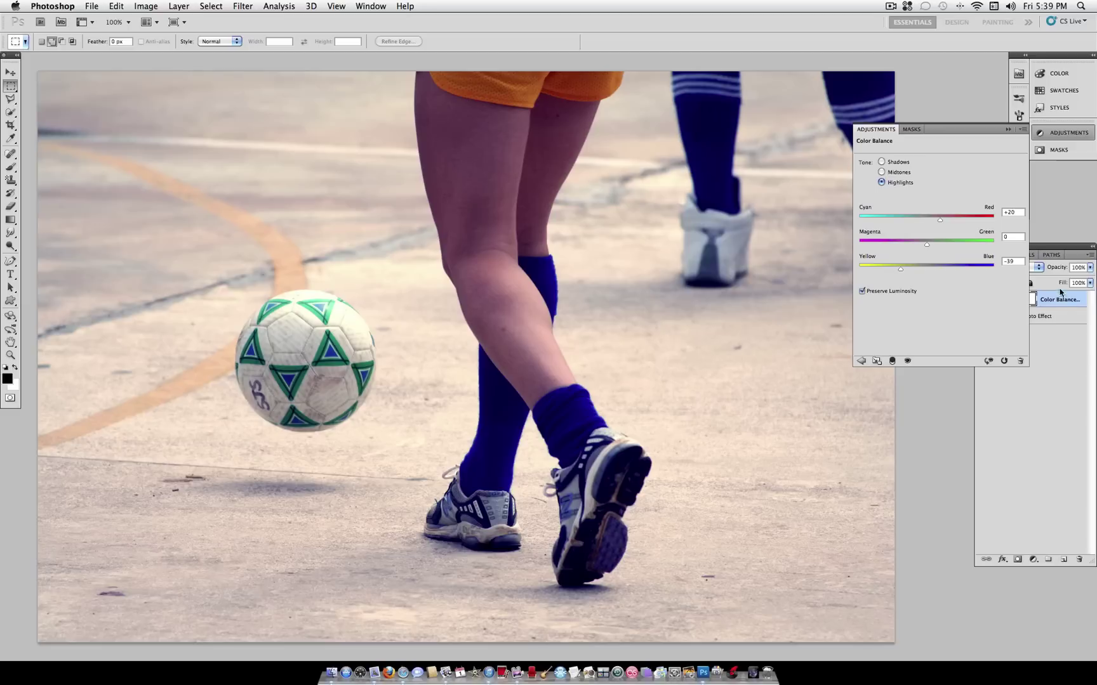
Collapse the Color Balance panel and add a new Solid Color fill layer
click(1039, 135)
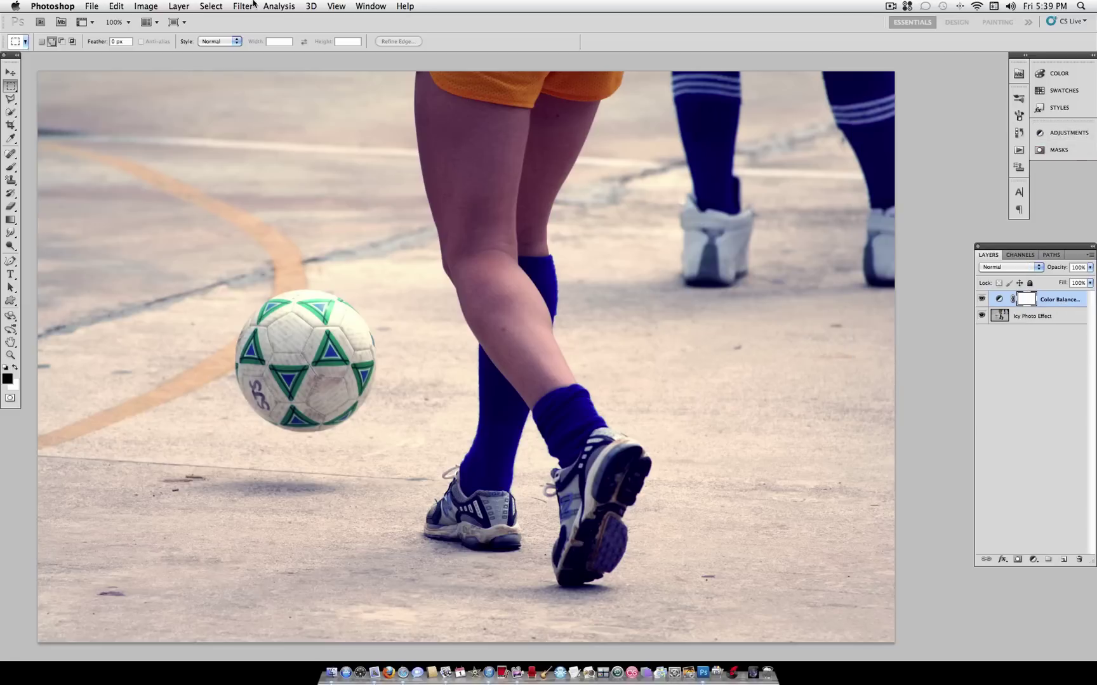
click(179, 6)
mouse_move(257, 113)
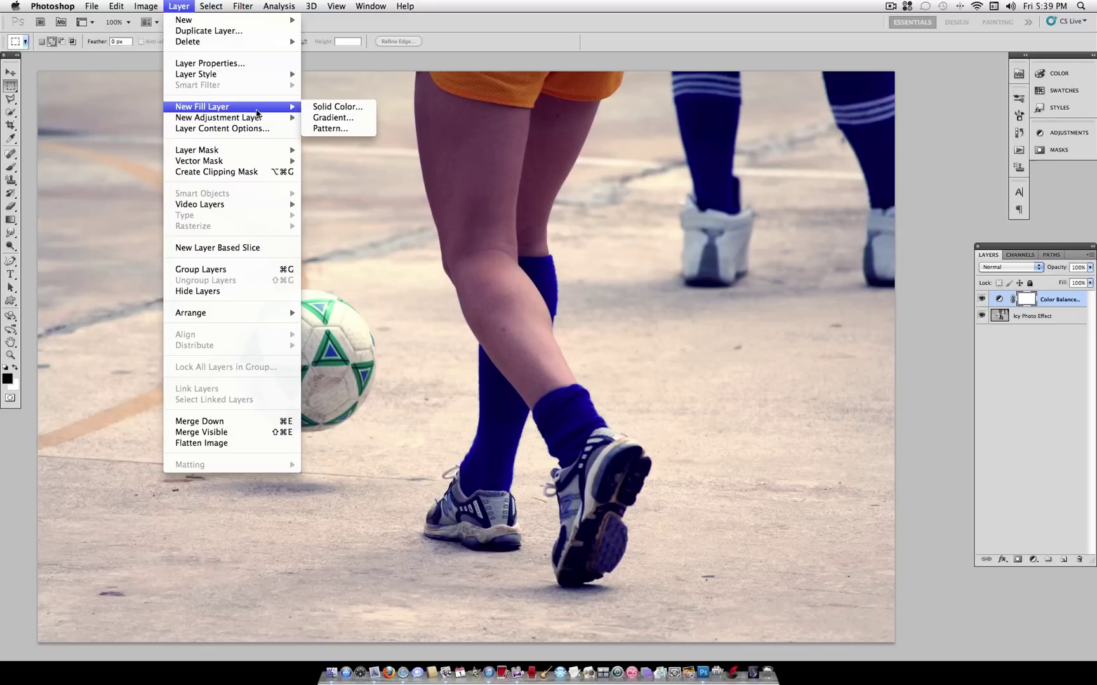
click(326, 107)
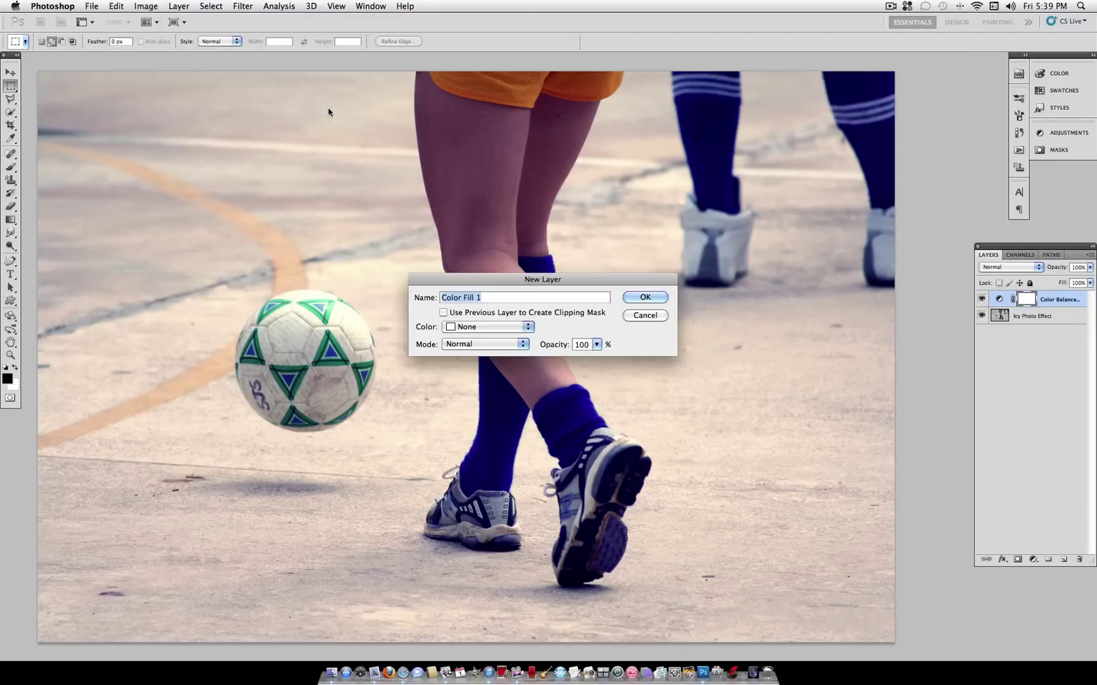
click(645, 297)
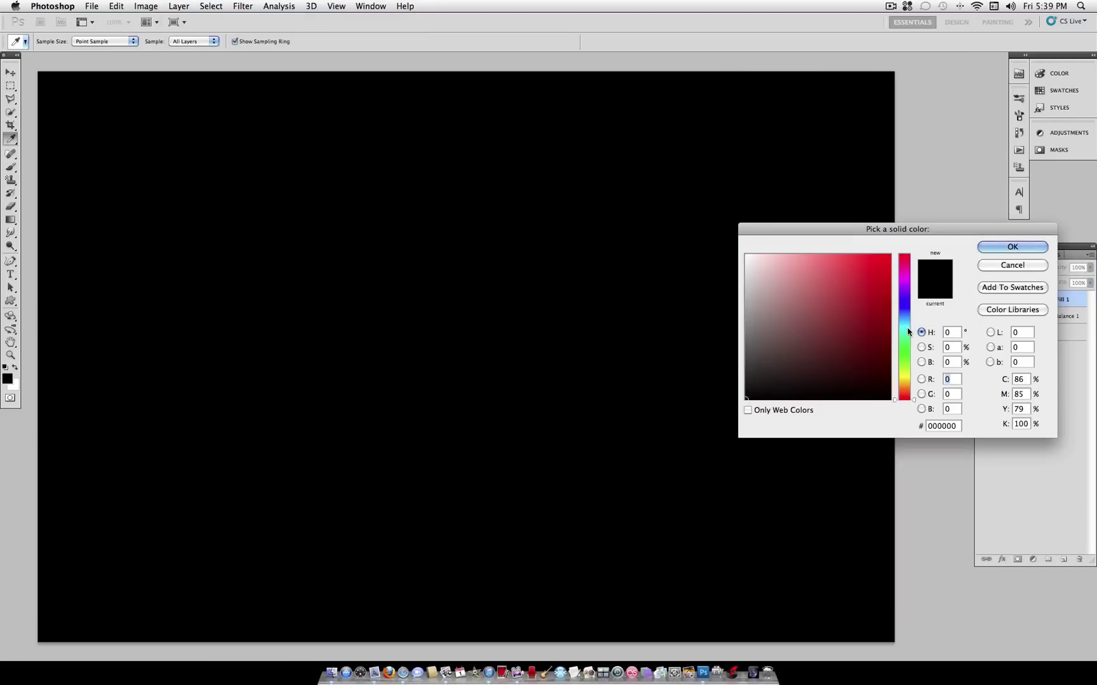
Pick bright cyan #00f6ff as the fill colour
click(907, 328)
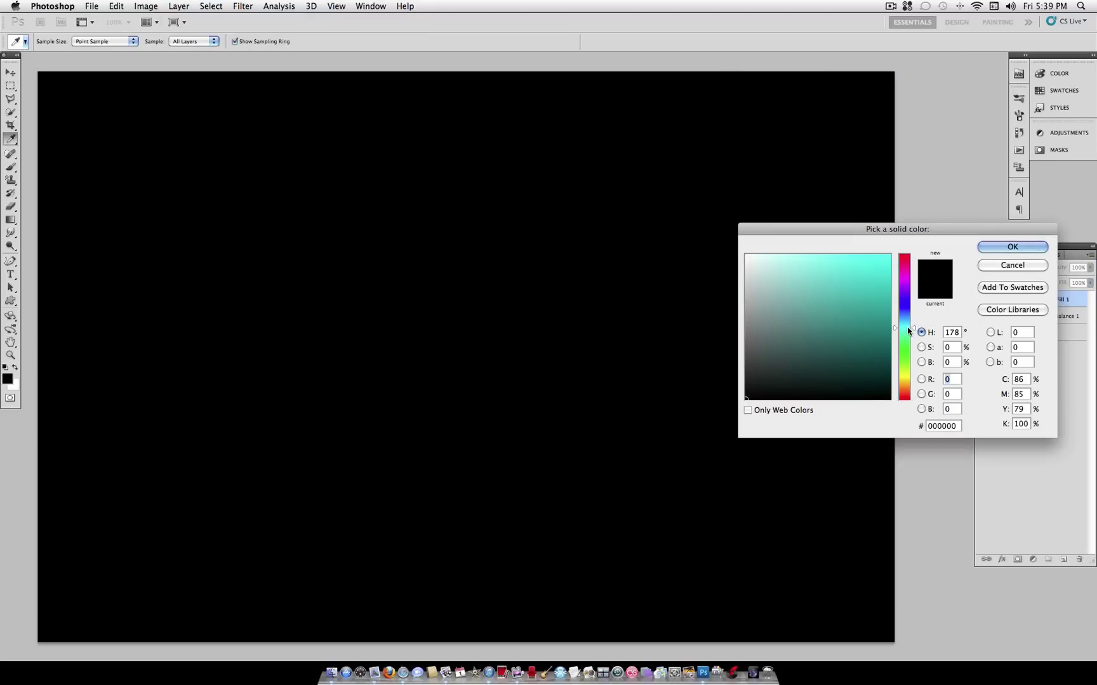
drag(844, 292, 921, 236)
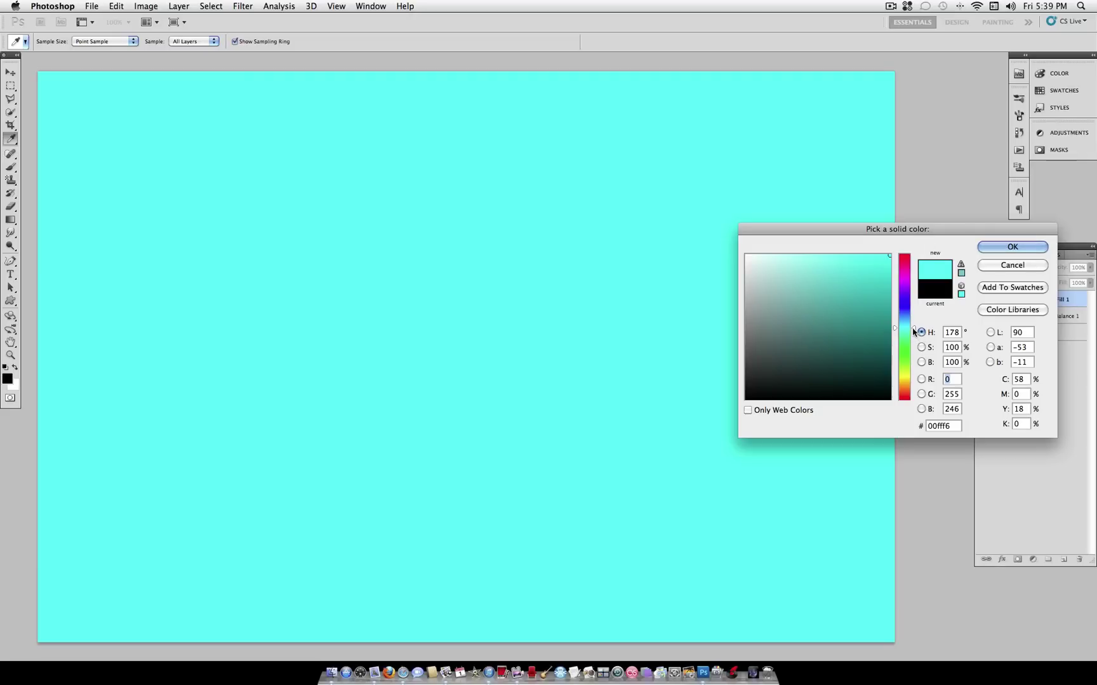
drag(914, 328, 914, 328)
click(951, 430)
Accept the cyan fill and blend Color Fill 1 in Multiply at 22% opacity
click(1004, 248)
click(1003, 270)
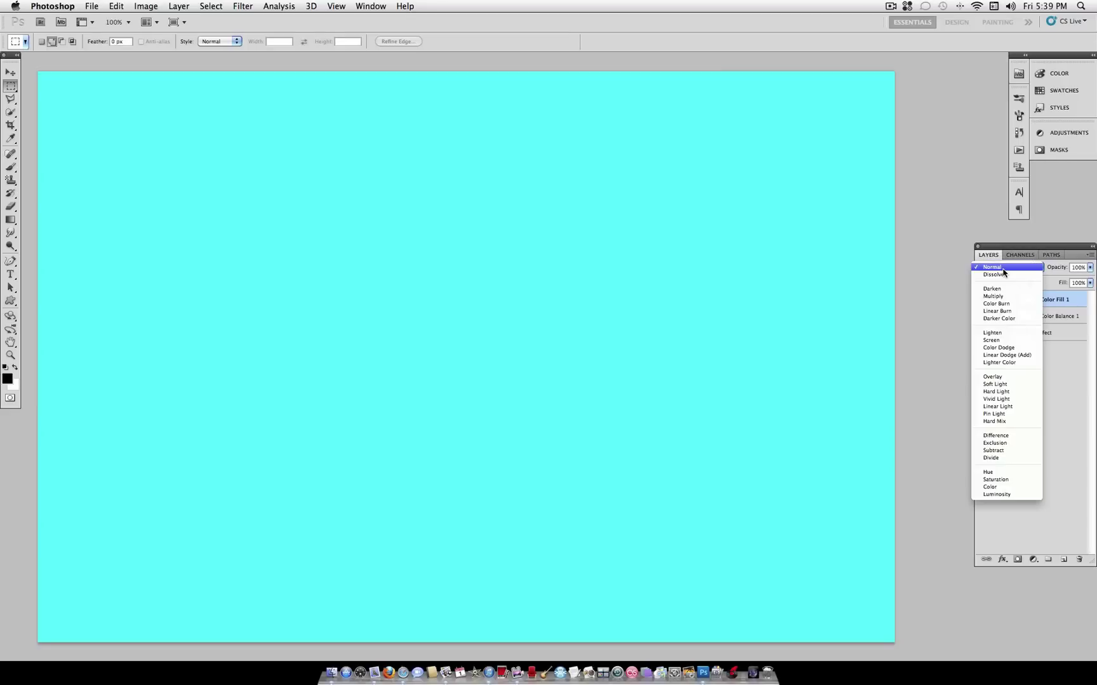
click(1005, 296)
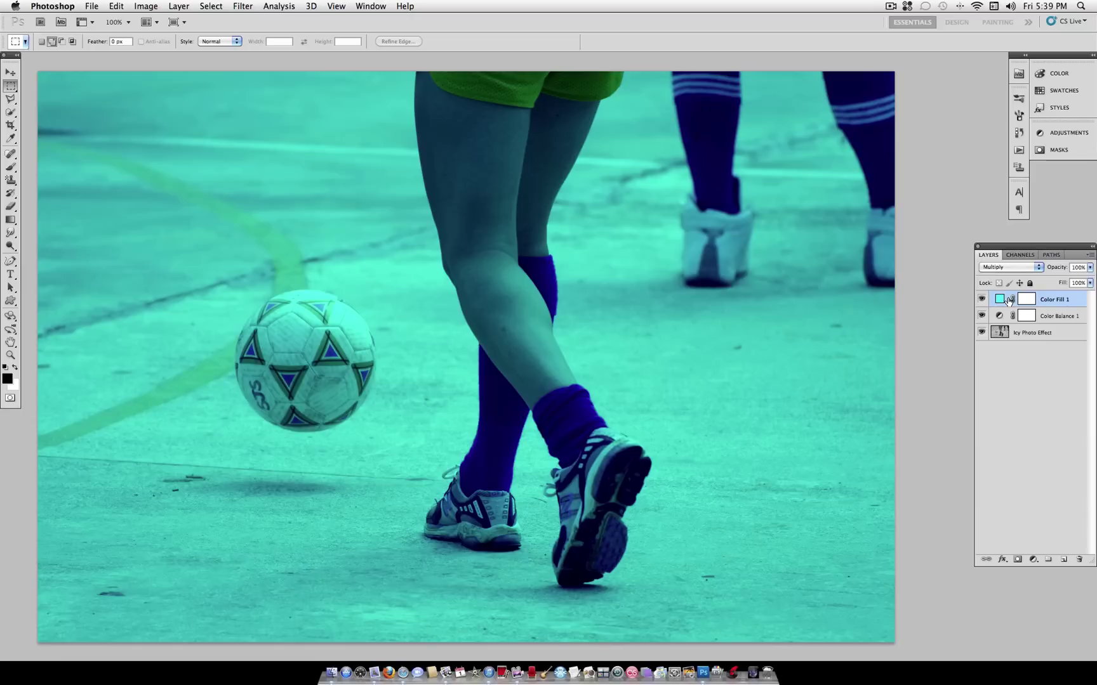
click(1089, 268)
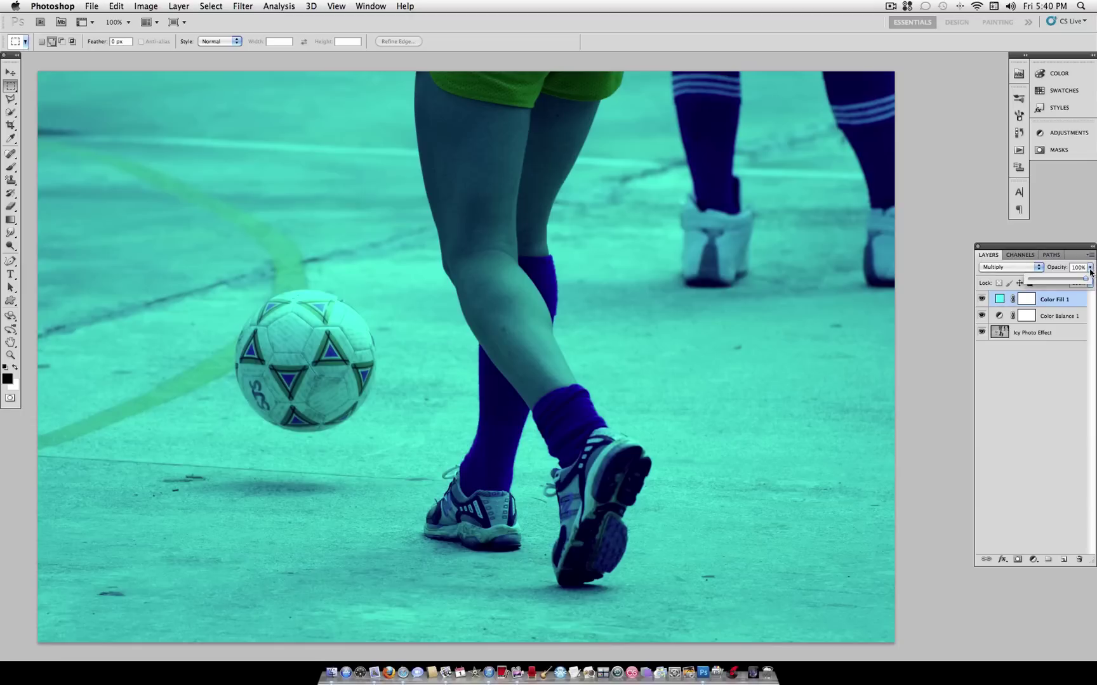
drag(1088, 280, 1043, 281)
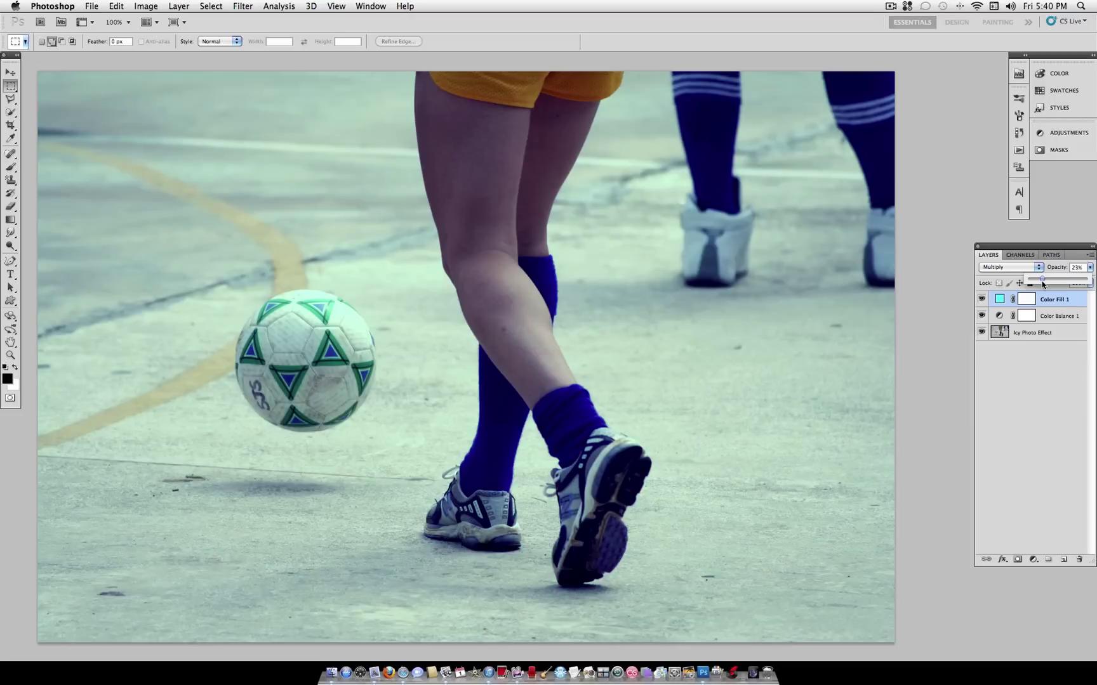
click(1090, 269)
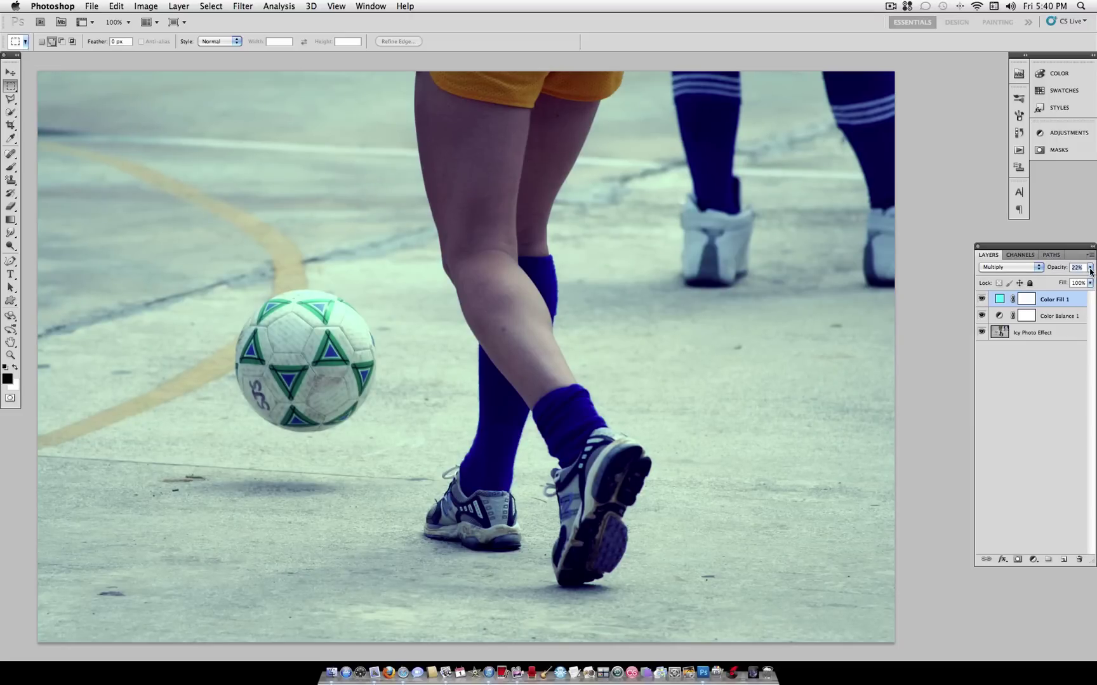
Add a Black & White adjustment layer on top of the stack
click(178, 6)
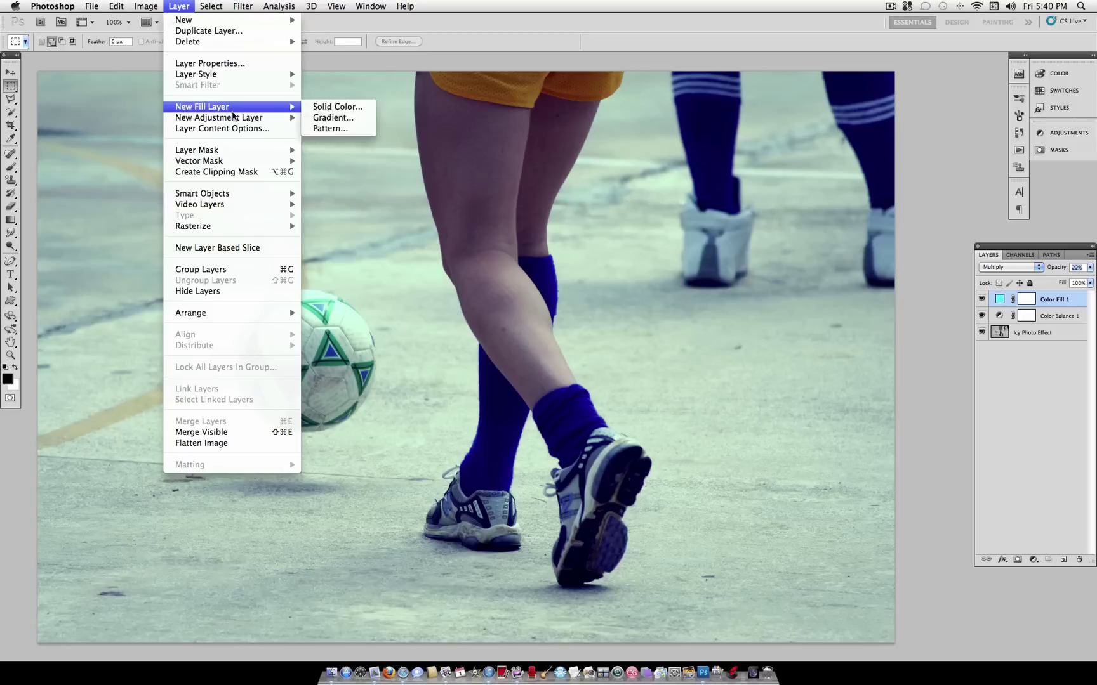
mouse_move(234, 122)
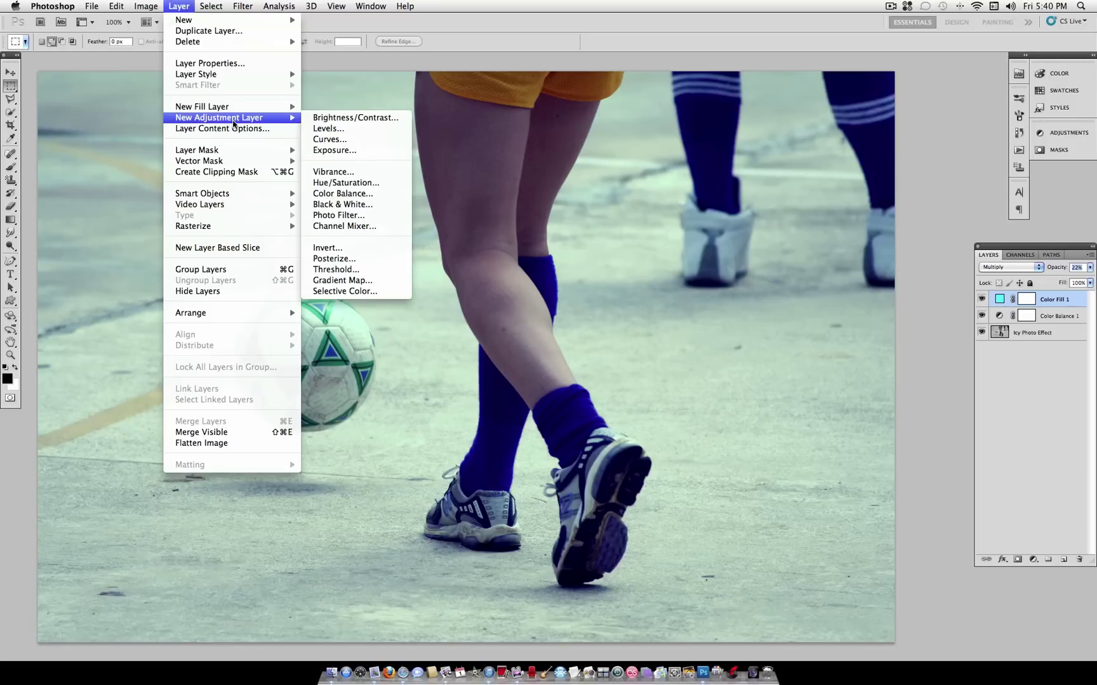
click(367, 205)
click(663, 297)
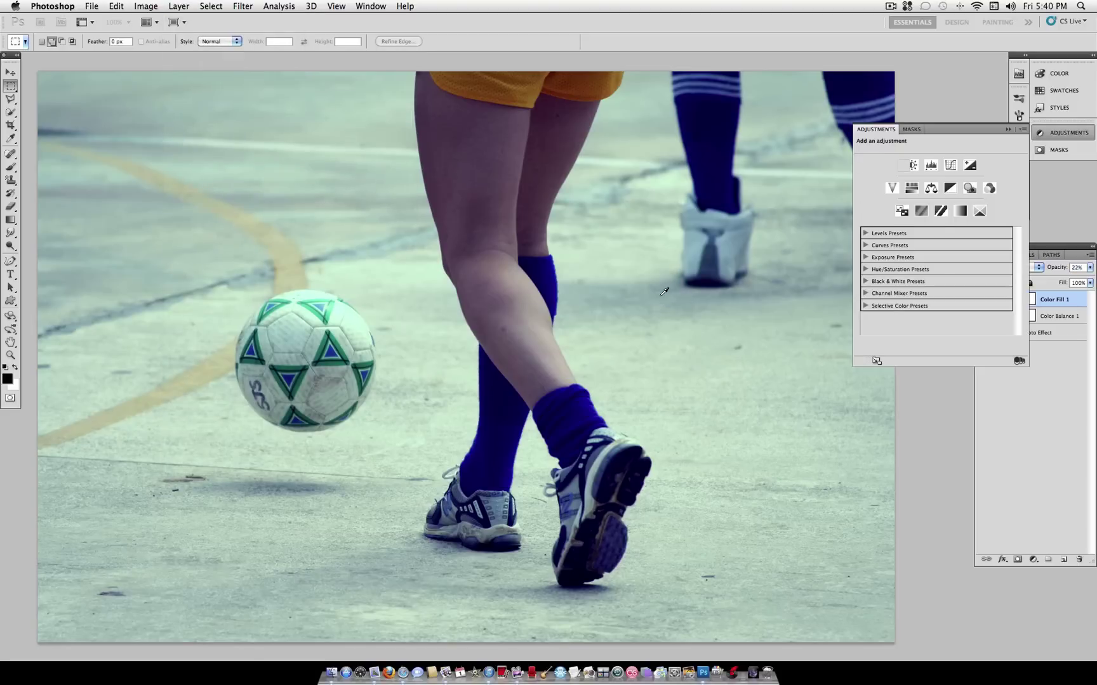
Set the Black & White layer's blend mode to Soft Light
click(1066, 303)
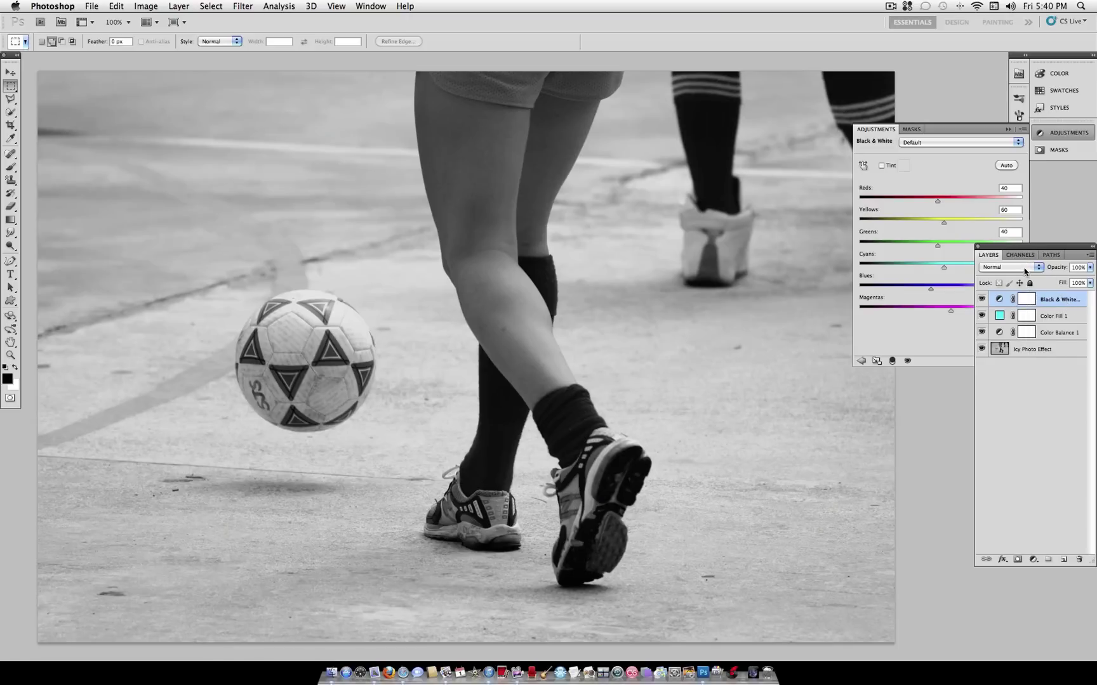
click(1024, 267)
click(1020, 384)
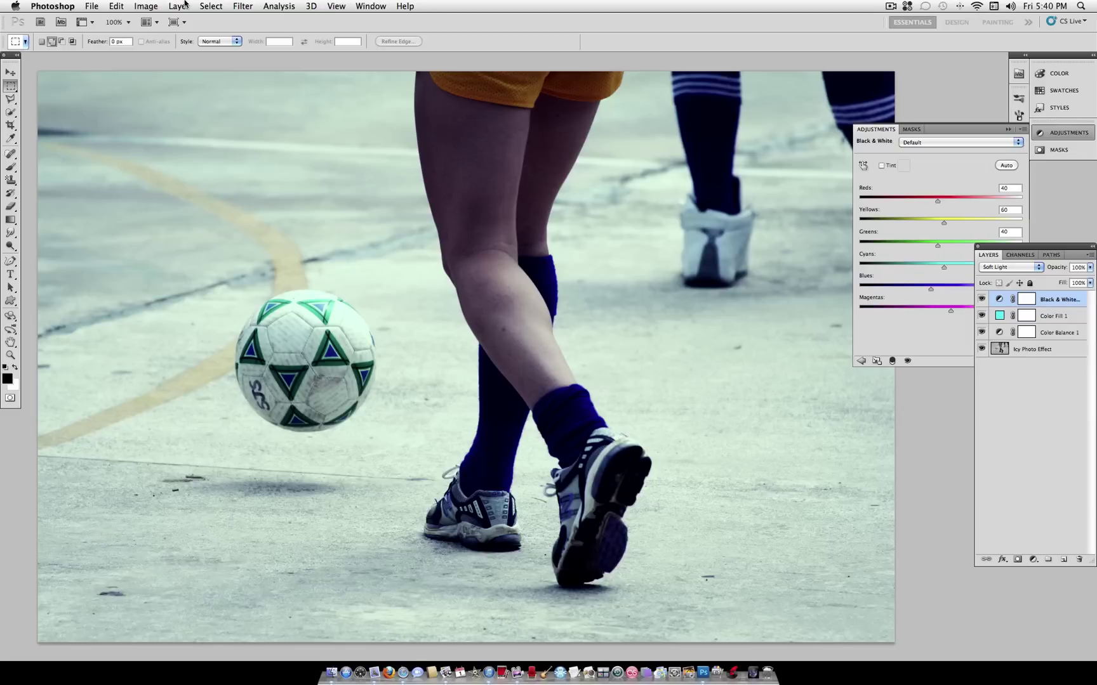
Add a Photo Filter adjustment layer using Cooling Filter (82) at density 40
click(184, 6)
mouse_move(251, 120)
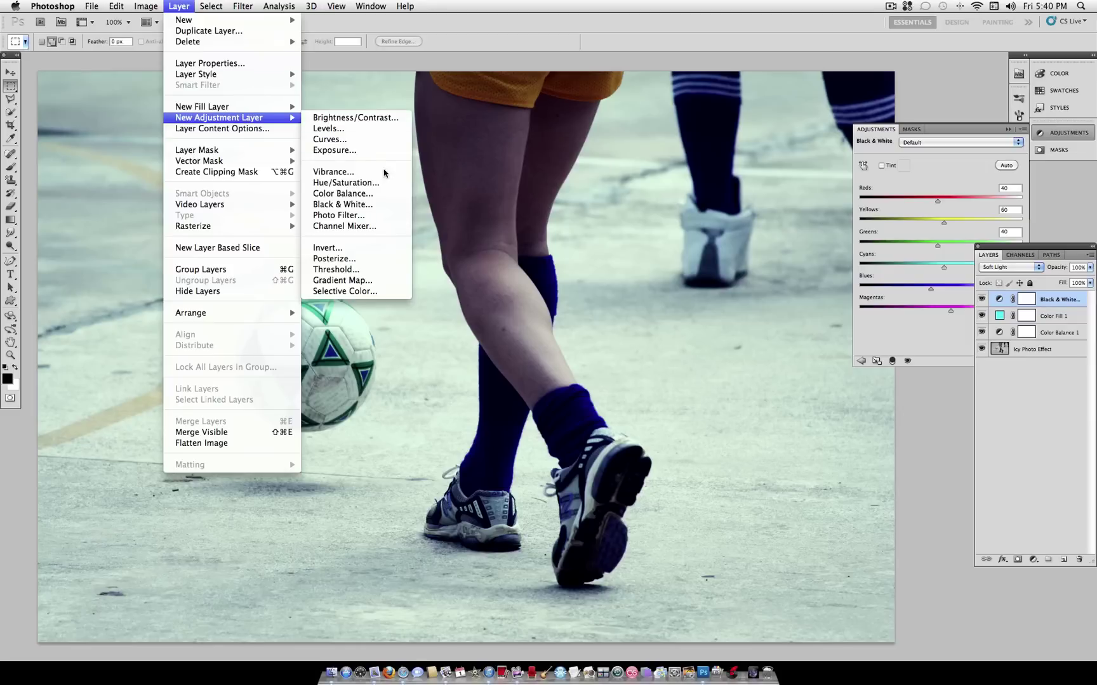
click(384, 216)
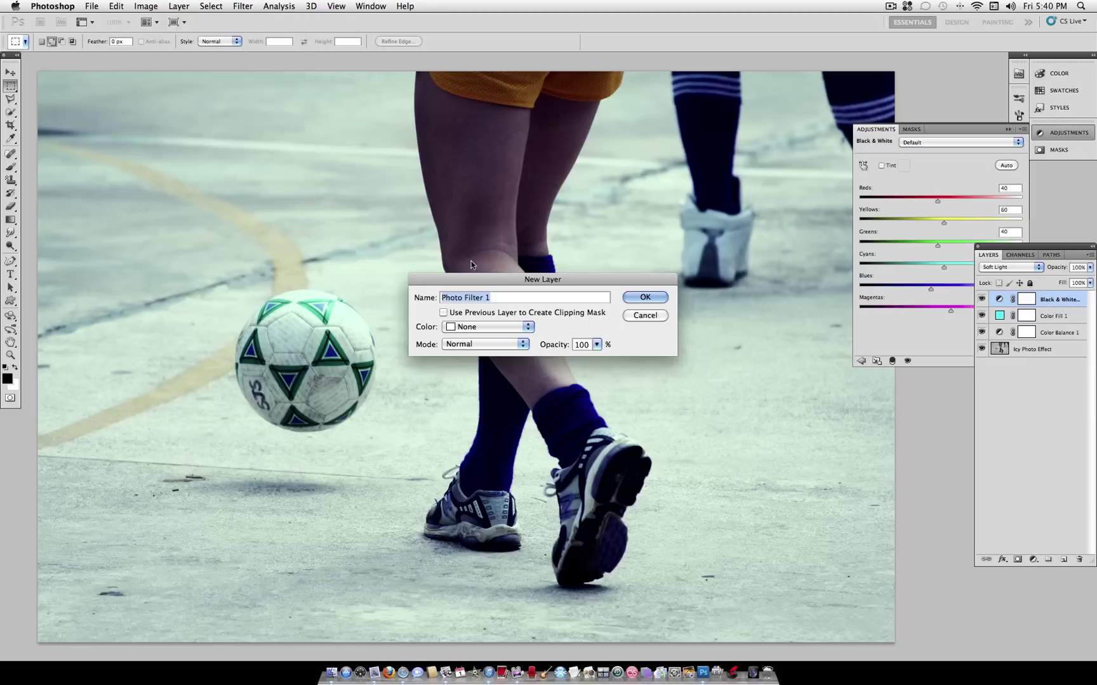
click(656, 297)
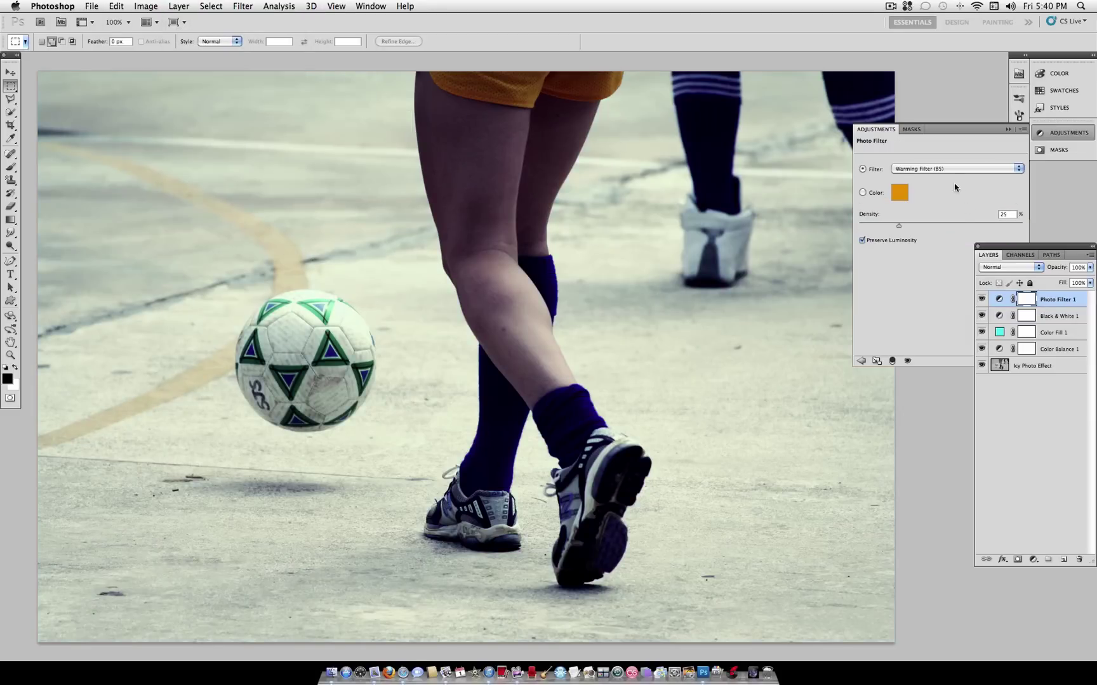
click(938, 169)
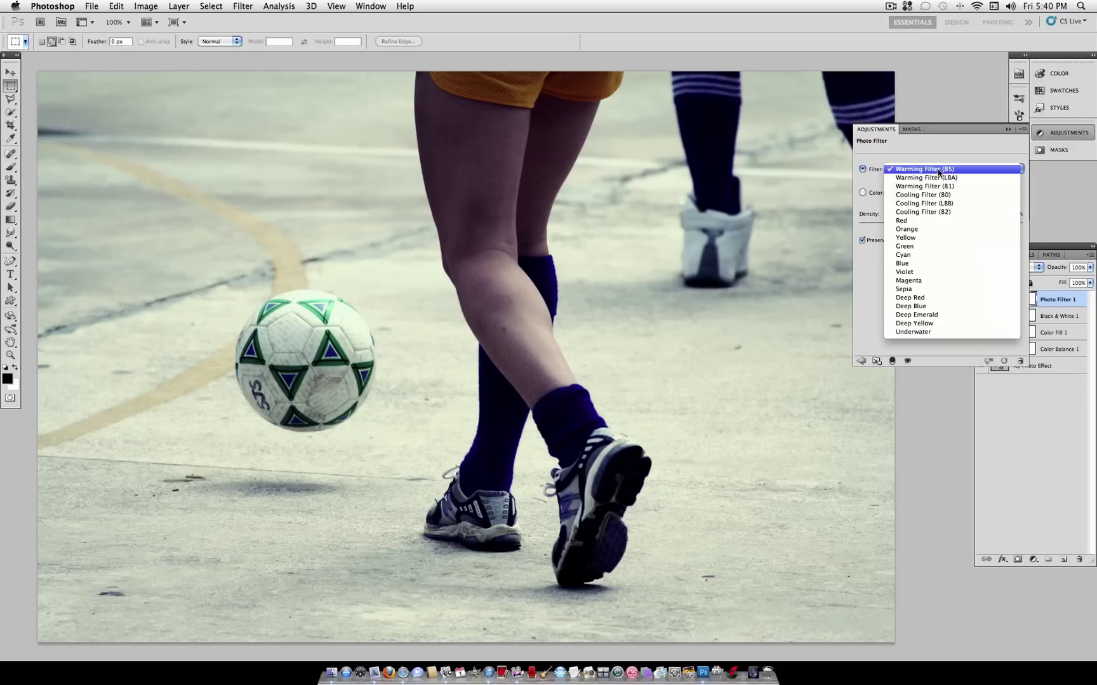
click(950, 213)
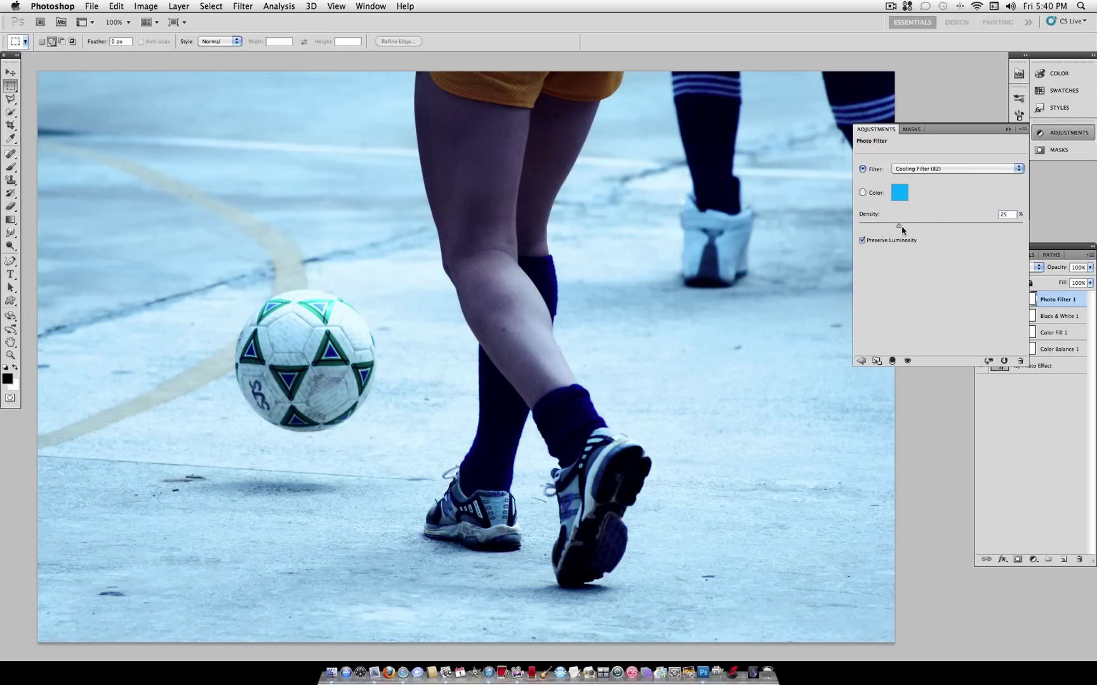
drag(901, 226, 938, 227)
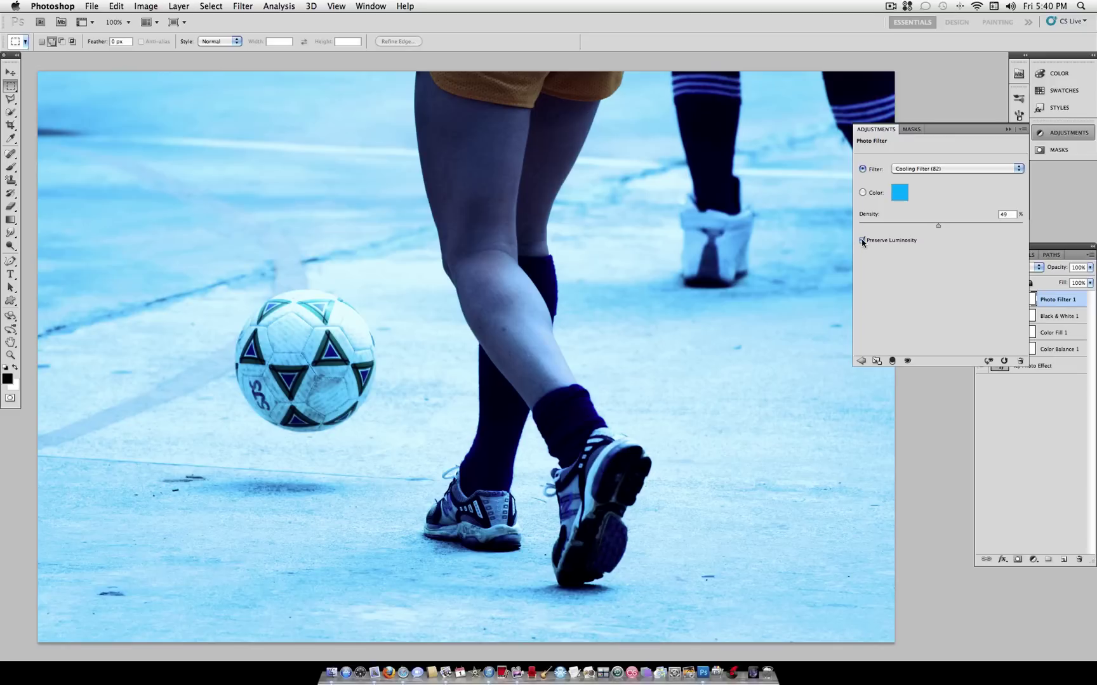
Lower Photo Filter 1's layer opacity to 52%
click(1068, 303)
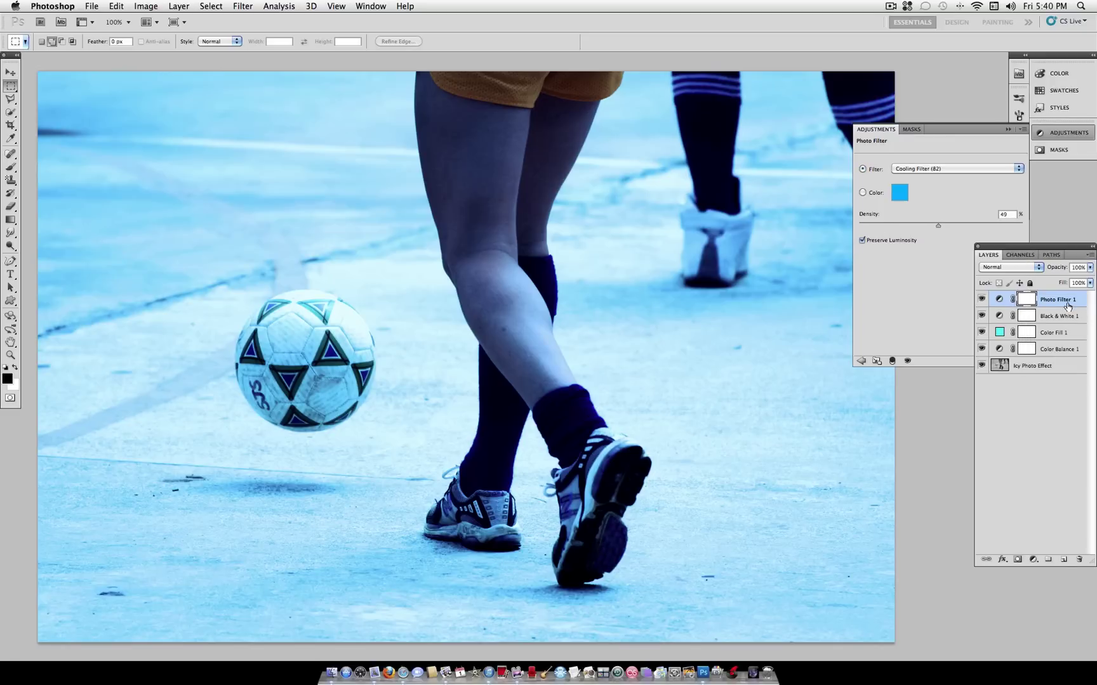
click(1089, 267)
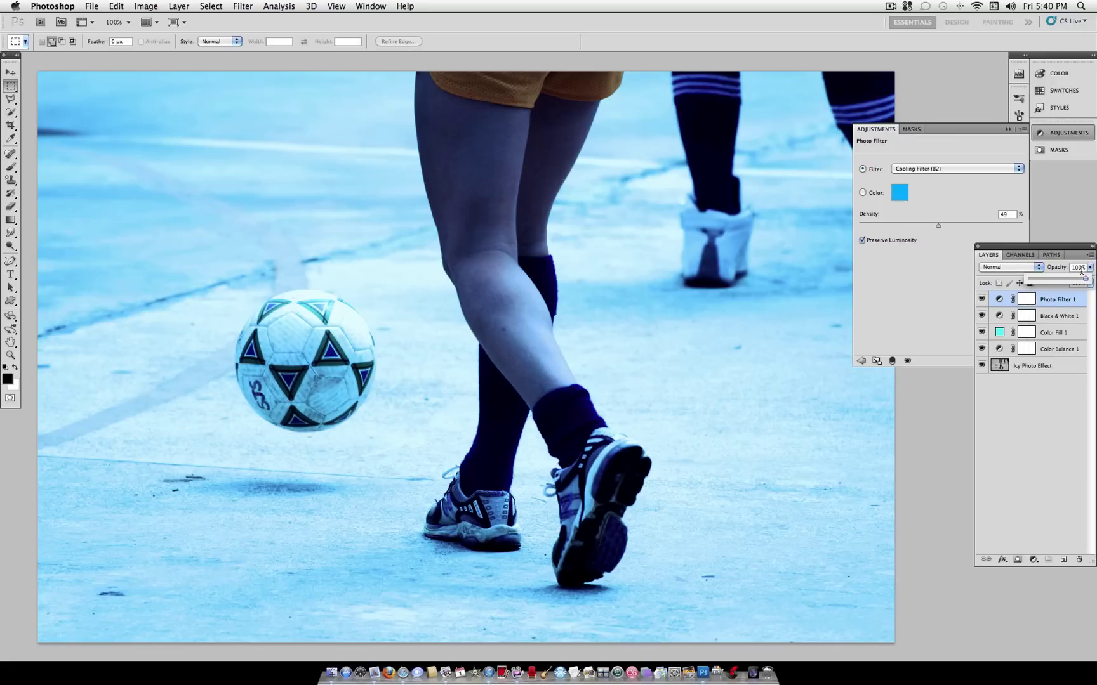
drag(1063, 282, 1060, 282)
drag(1060, 282, 1058, 282)
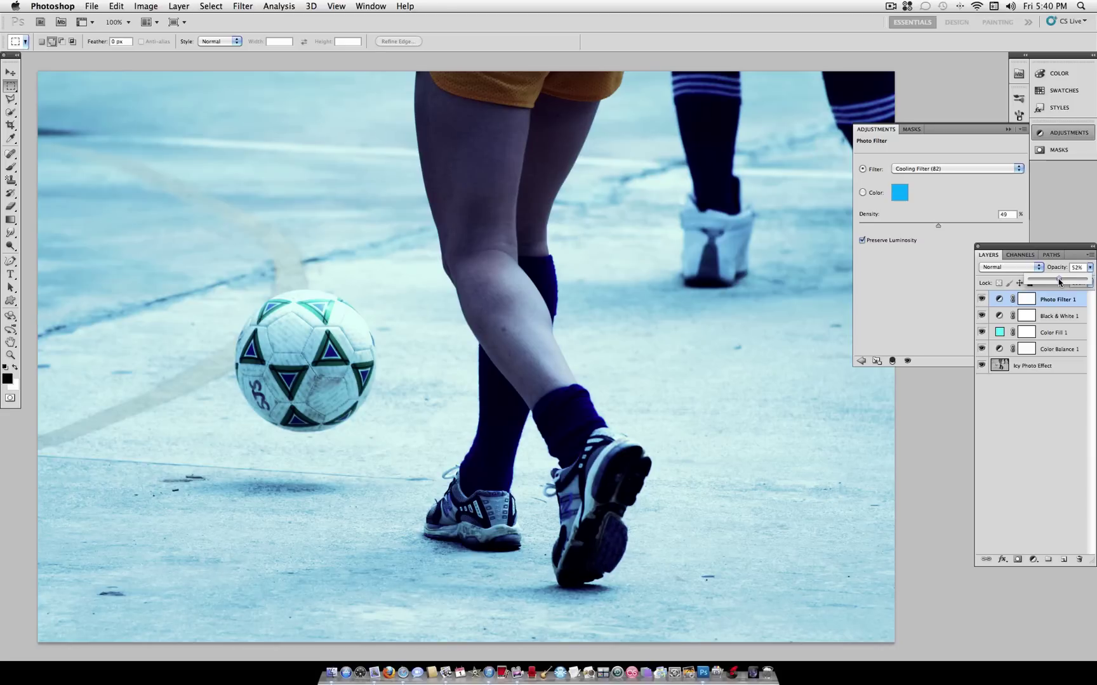
Solo Icy Photo Effect to compare, restore all layers, and collapse the Adjustments panel
click(1090, 268)
alt+click(982, 367)
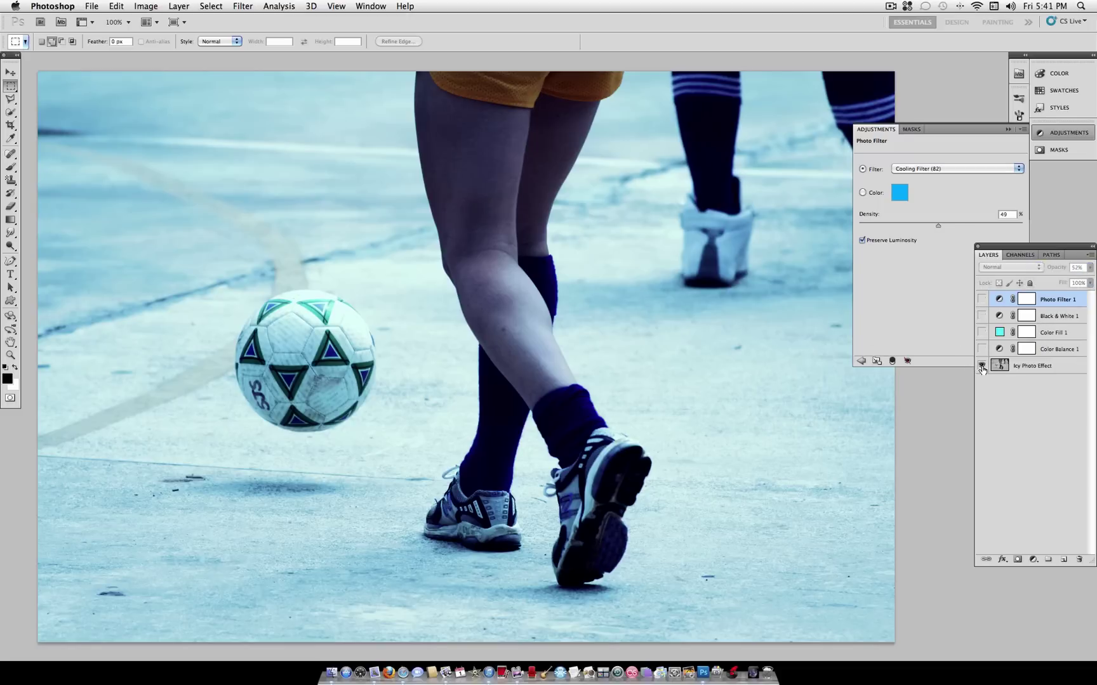
alt+click(982, 367)
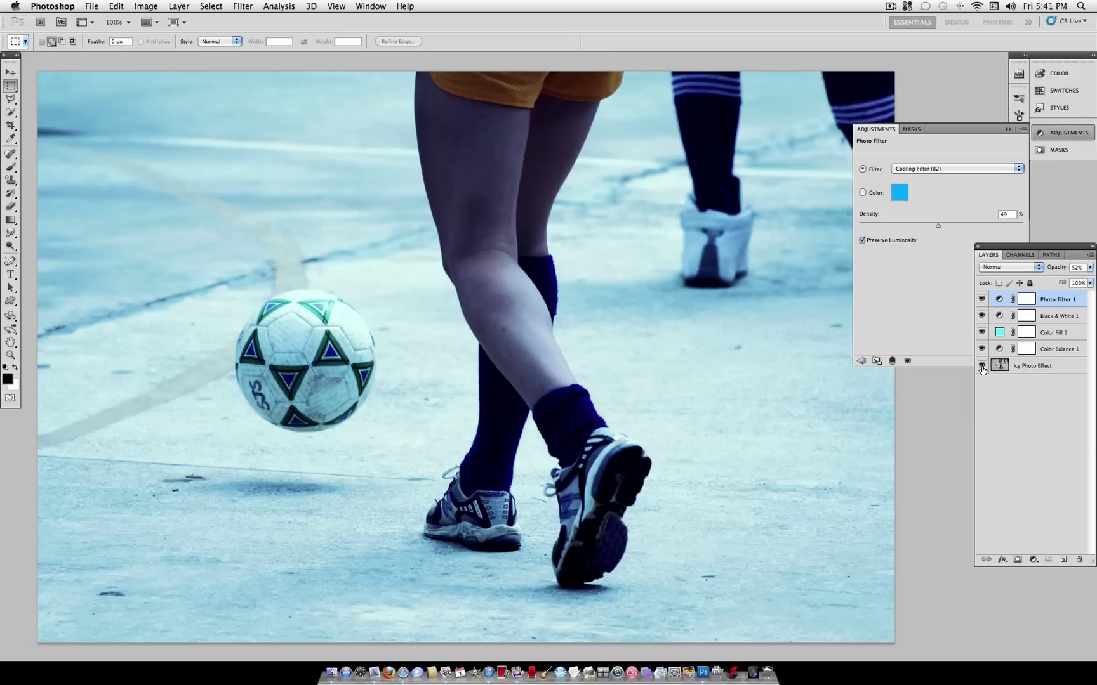
click(1057, 134)
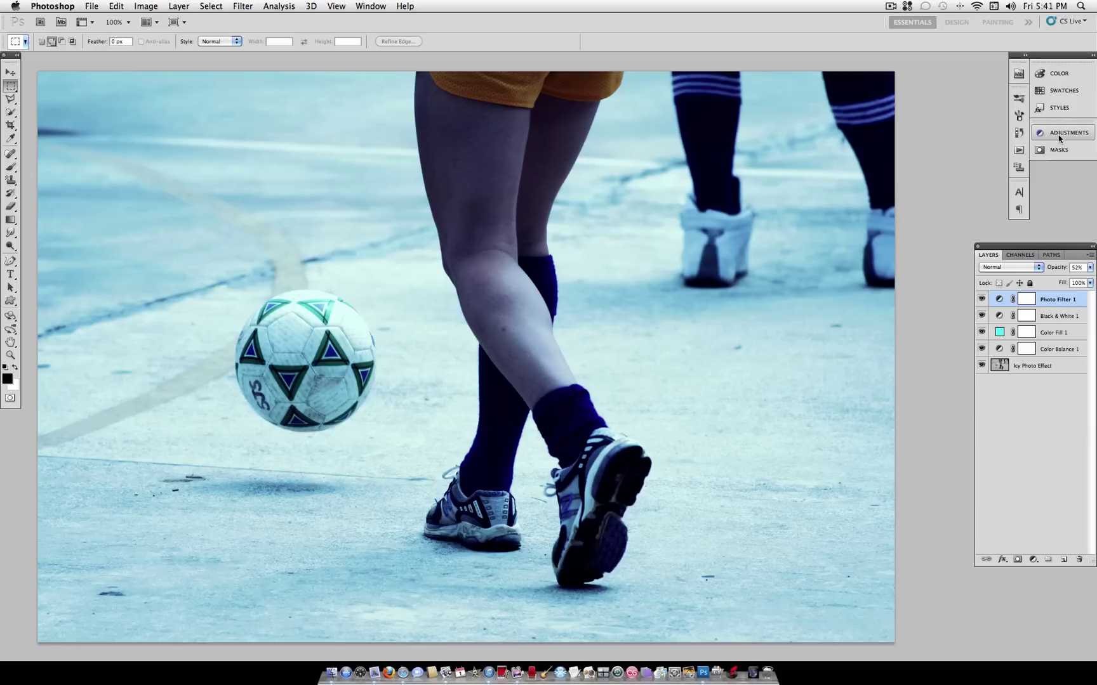